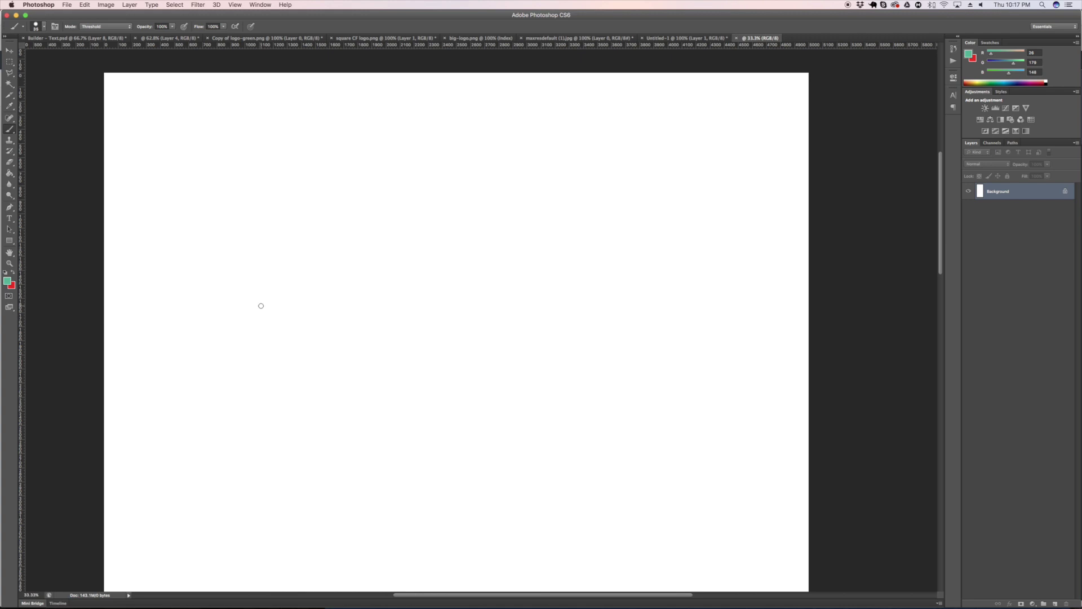
Brush two green boxes side by side across the upper canvas, labelled FD and P
left_click_drag(229, 184, 225, 234)
mouse_move(219, 251)
left_mouse_down()
mouse_move(326, 164)
mouse_move(224, 234)
mouse_move(252, 189)
mouse_move(281, 222)
left_mouse_up()
mouse_move(281, 189)
left_mouse_down()
mouse_move(304, 219)
mouse_move(284, 220)
left_mouse_up()
mouse_move(465, 189)
left_mouse_down()
mouse_move(613, 238)
mouse_move(500, 231)
left_mouse_up()
left_click_drag(540, 186, 546, 224)
mouse_move(532, 195)
left_mouse_down()
mouse_move(568, 187)
mouse_move(547, 196)
left_mouse_up()
Brush a larger green box below the FD and P boxes and write "Page" inside it
mouse_move(329, 354)
left_mouse_down()
mouse_move(341, 463)
mouse_move(567, 331)
mouse_move(349, 472)
mouse_move(320, 466)
left_mouse_up()
mouse_move(393, 454)
left_mouse_down()
mouse_move(398, 416)
mouse_move(462, 451)
mouse_move(445, 468)
left_mouse_up()
mouse_move(482, 430)
left_mouse_down()
mouse_move(508, 419)
mouse_move(533, 443)
left_mouse_up()
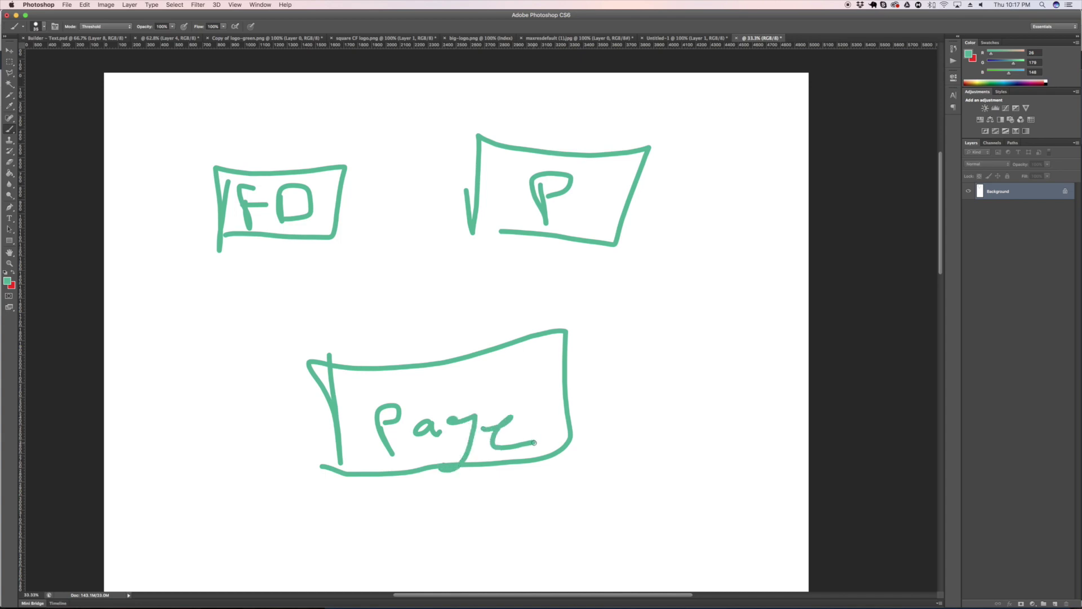
Draw an arrow pointing at the Page box, a small P box below it, and a curved arrow up to the large P box
left_click_drag(590, 390, 657, 381)
left_click_drag(590, 373, 603, 407)
mouse_move(542, 492)
left_mouse_down()
mouse_move(542, 502)
mouse_move(584, 496)
mouse_move(558, 506)
left_mouse_up()
mouse_move(561, 486)
left_mouse_down()
mouse_move(561, 503)
mouse_move(640, 310)
mouse_move(591, 287)
mouse_move(624, 277)
left_mouse_up()
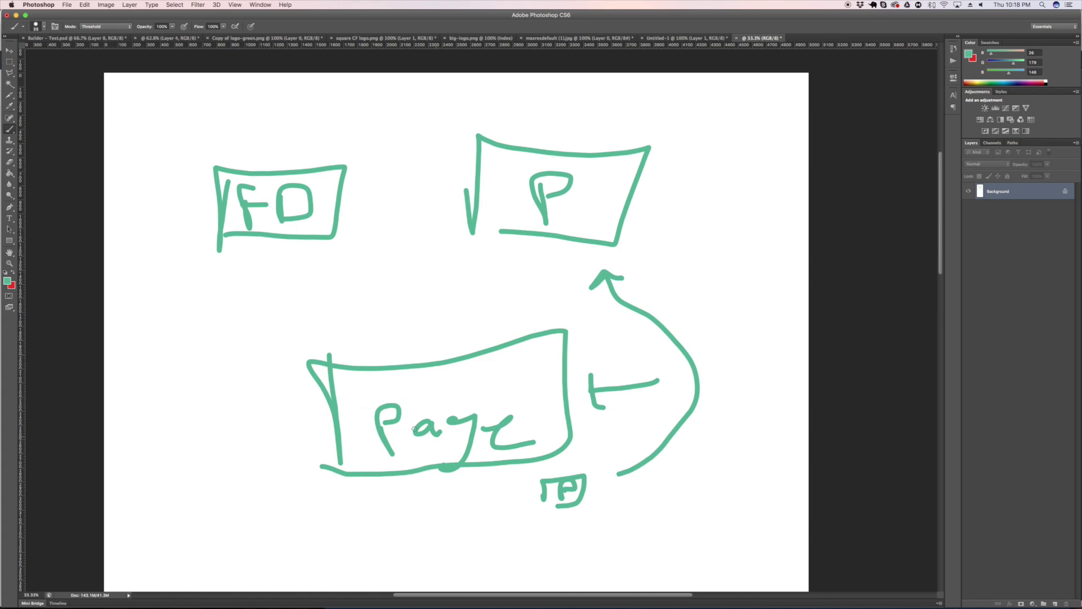
Draw a downward arrow onto the Page box's upper edge and write "invisible" above it
mouse_move(362, 301)
left_mouse_down()
mouse_move(386, 338)
mouse_move(359, 354)
left_mouse_up()
mouse_move(332, 285)
left_mouse_down()
mouse_move(330, 303)
mouse_move(376, 282)
mouse_move(379, 297)
mouse_move(425, 304)
left_mouse_up()
left_click(331, 271)
left_click(397, 276)
mouse_move(432, 267)
left_mouse_down()
mouse_move(434, 303)
mouse_move(463, 297)
left_mouse_up()
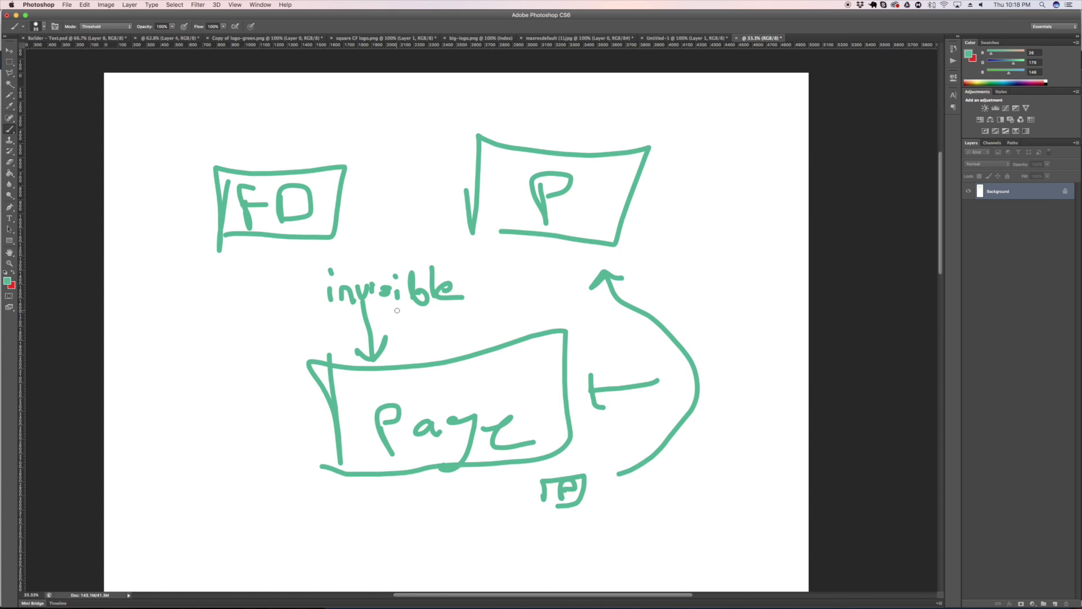
Draw a curved arrow toward the Page box's left side and complete the bottom edge of the large P box
mouse_move(182, 368)
left_mouse_down()
mouse_move(286, 395)
mouse_move(274, 414)
left_mouse_up()
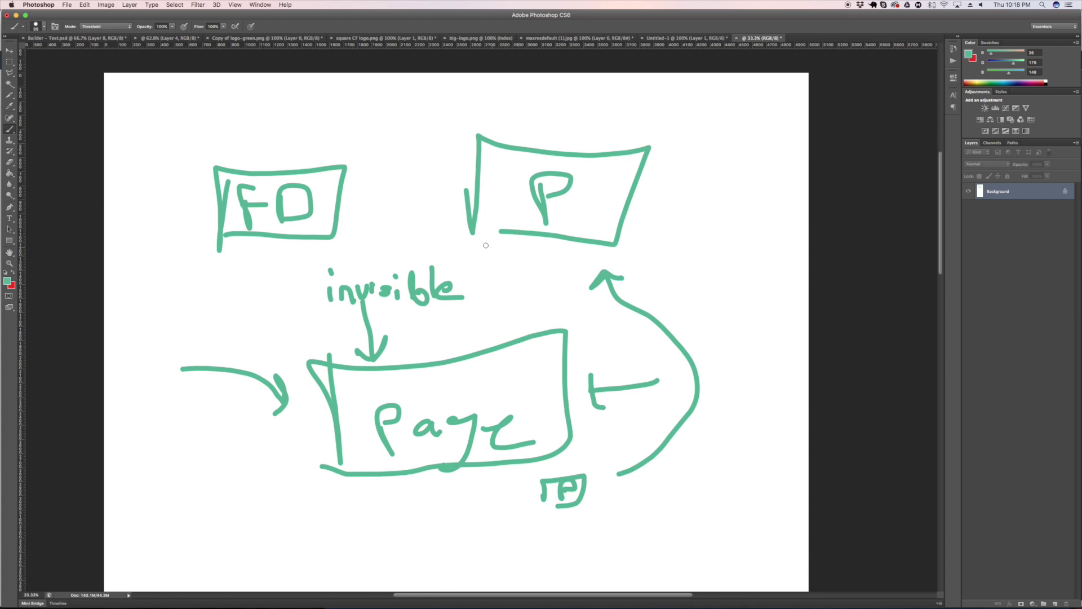
left_click_drag(475, 231, 510, 231)
Change the brush colour to red and write "Atc" with an arrow leading to a "P" below the Page box
left_click(13, 271)
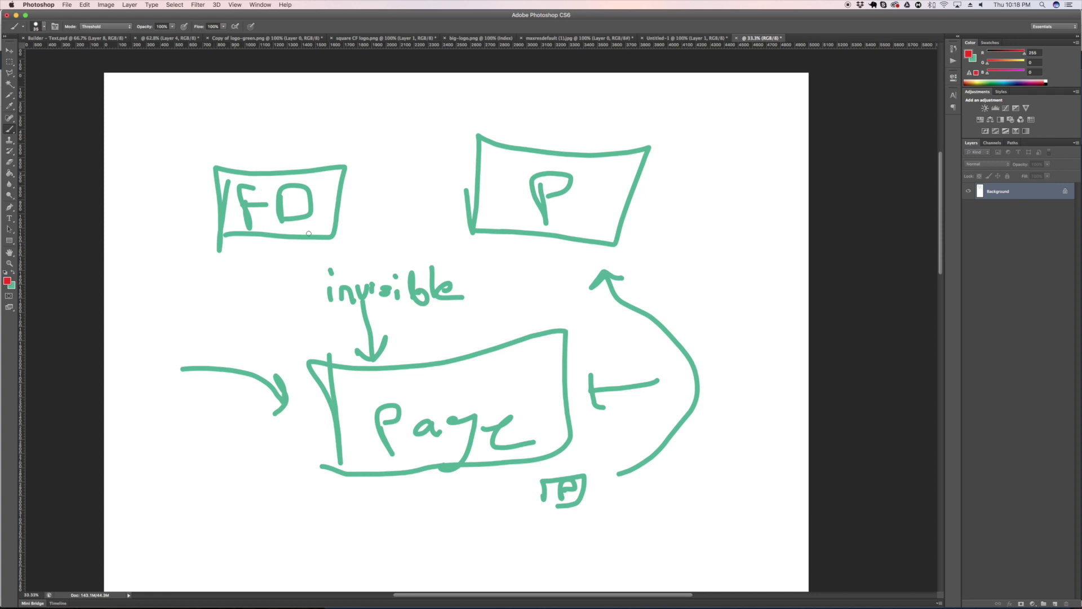
scroll(299, 416, "down", 2)
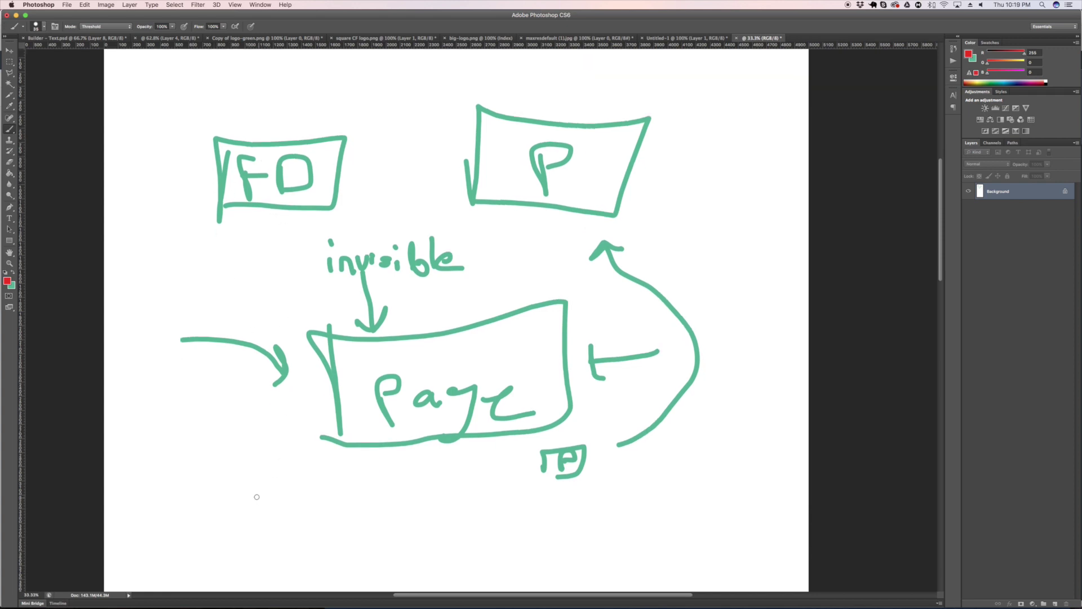
mouse_move(207, 511)
left_mouse_down()
mouse_move(274, 492)
mouse_move(282, 509)
mouse_move(376, 501)
left_mouse_up()
mouse_move(361, 489)
left_mouse_down()
mouse_move(367, 510)
mouse_move(404, 522)
mouse_move(396, 495)
left_mouse_up()
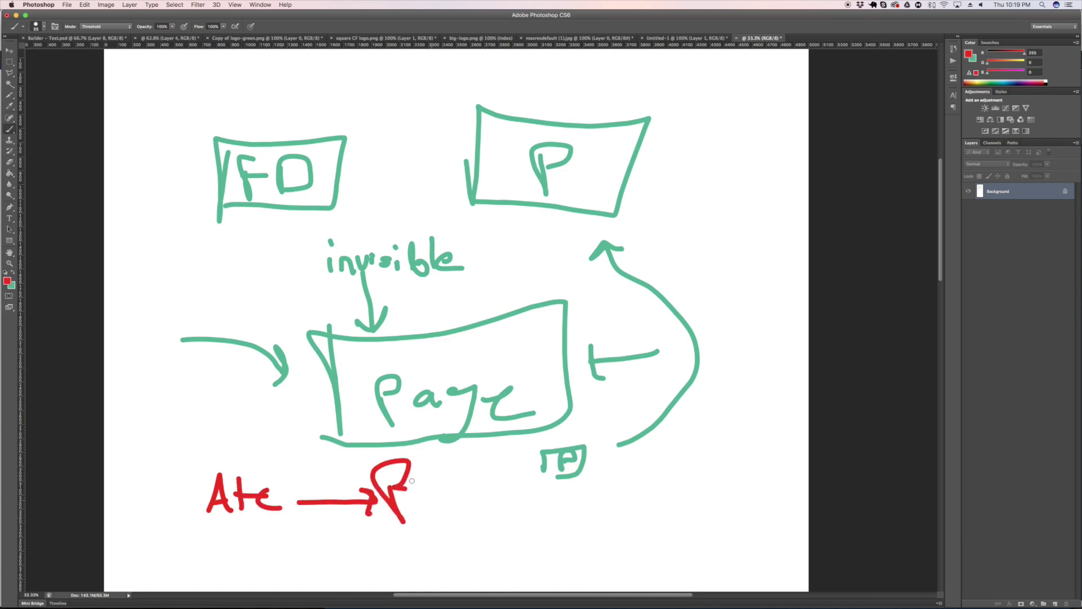
Circle the large P box in red
scroll(515, 277, "up", 3)
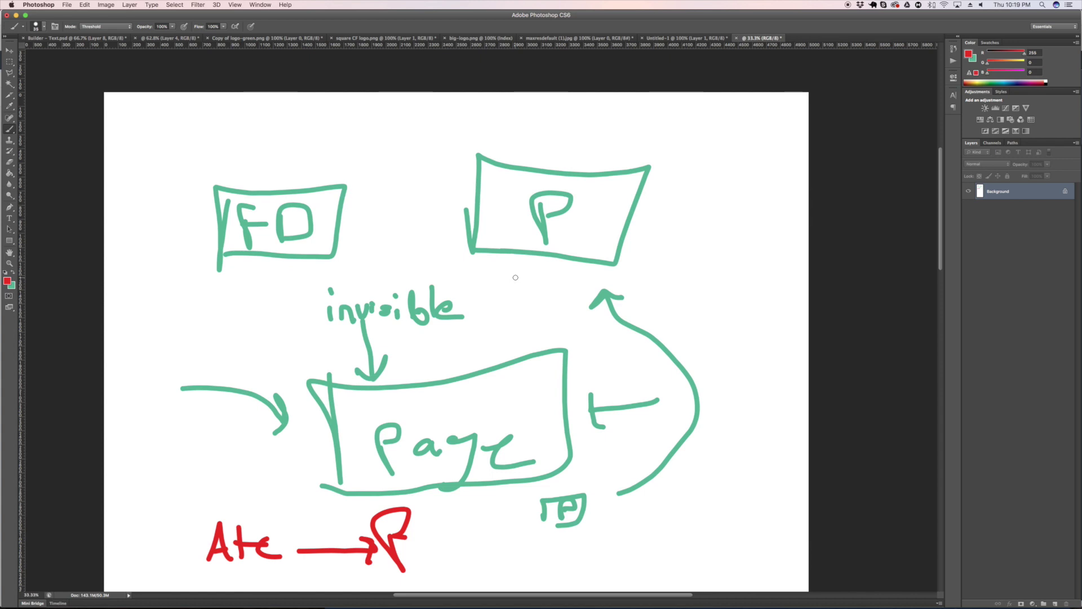
scroll(515, 277, "down", 1)
mouse_move(565, 133)
left_mouse_down()
mouse_move(598, 276)
mouse_move(564, 120)
mouse_move(580, 134)
left_mouse_up()
scroll(357, 477, "down", 1)
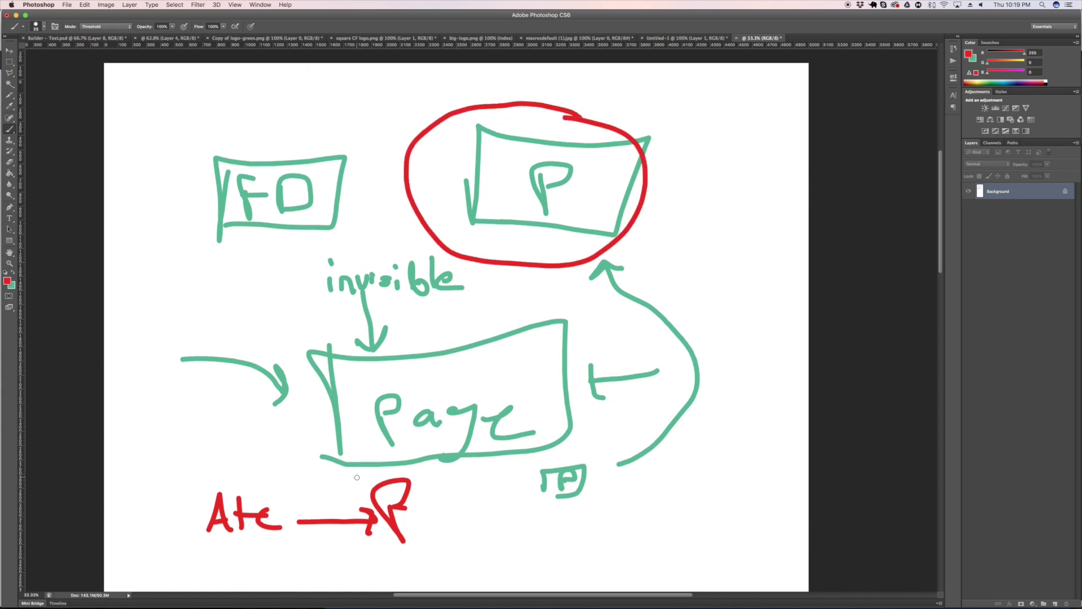
Draw two red arrows pointing at the FD box and trace a red rectangle over the large P box
mouse_move(156, 298)
left_mouse_down()
mouse_move(209, 249)
mouse_move(210, 264)
left_mouse_up()
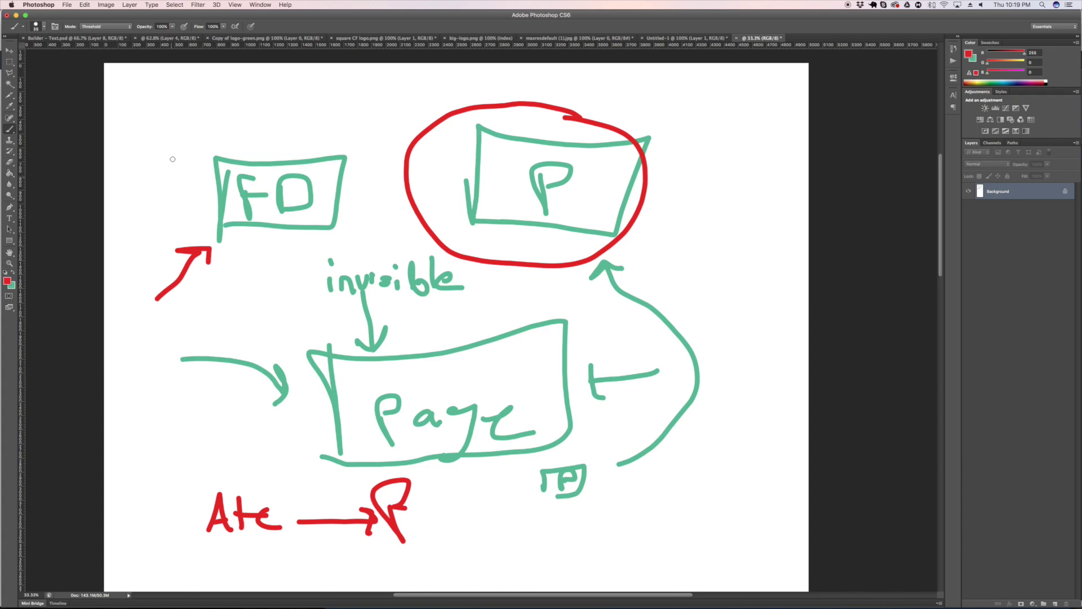
mouse_move(174, 106)
left_mouse_down()
mouse_move(208, 134)
mouse_move(201, 141)
left_mouse_up()
mouse_move(471, 228)
left_mouse_down()
mouse_move(476, 138)
mouse_move(625, 151)
mouse_move(617, 226)
mouse_move(474, 230)
left_mouse_up()
scroll(479, 228, "down", 3)
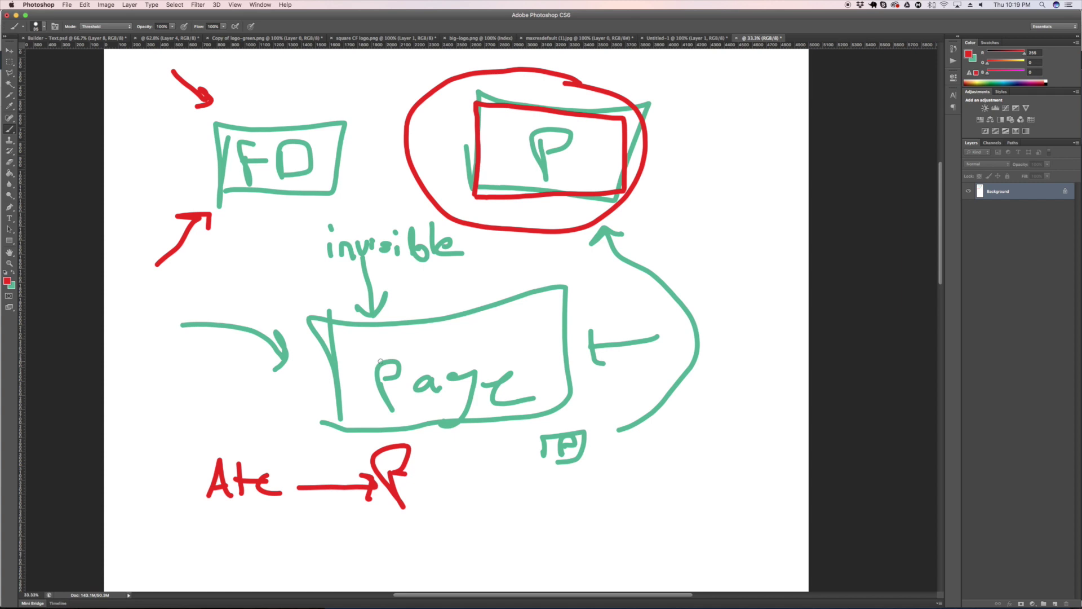
Switch to Ads Manager in Chrome and start a new campaign with the Conversions objective, continuing to its ad set
left_click(367, 602)
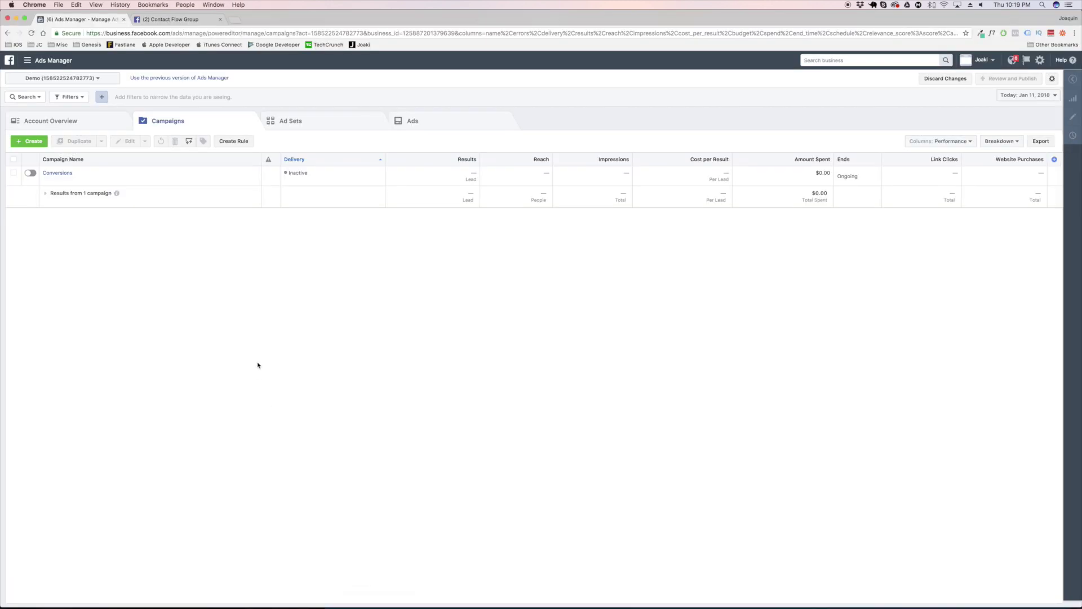
left_click(29, 141)
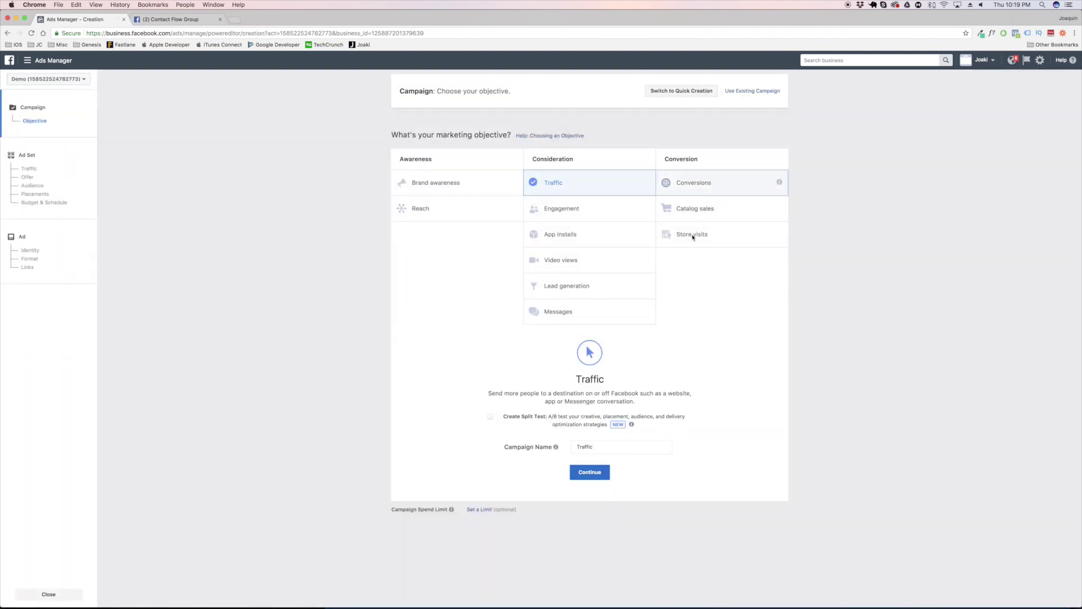
left_click(693, 183)
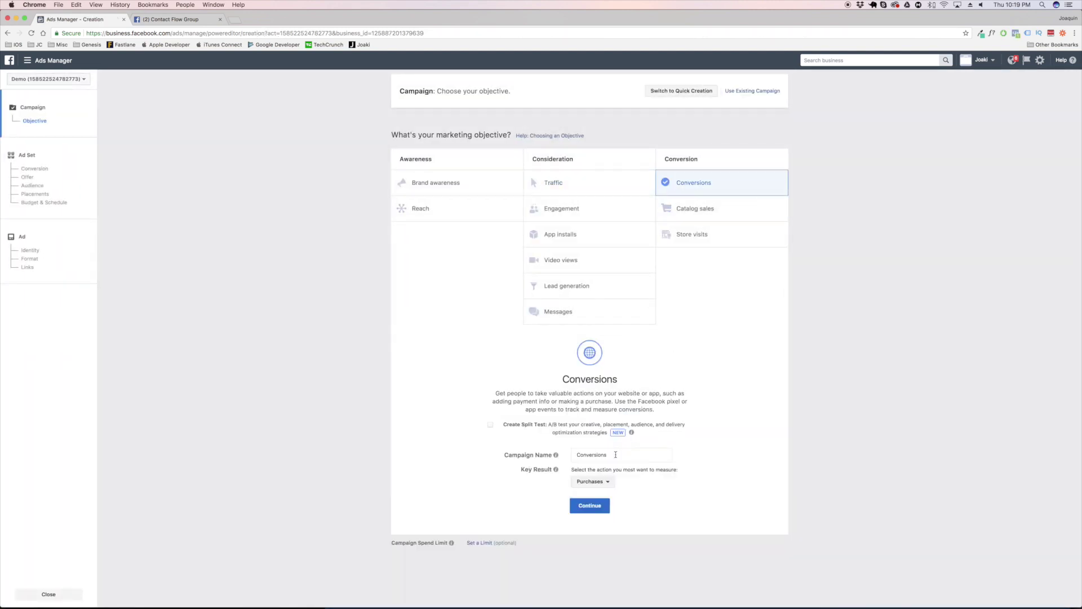
left_click(601, 503)
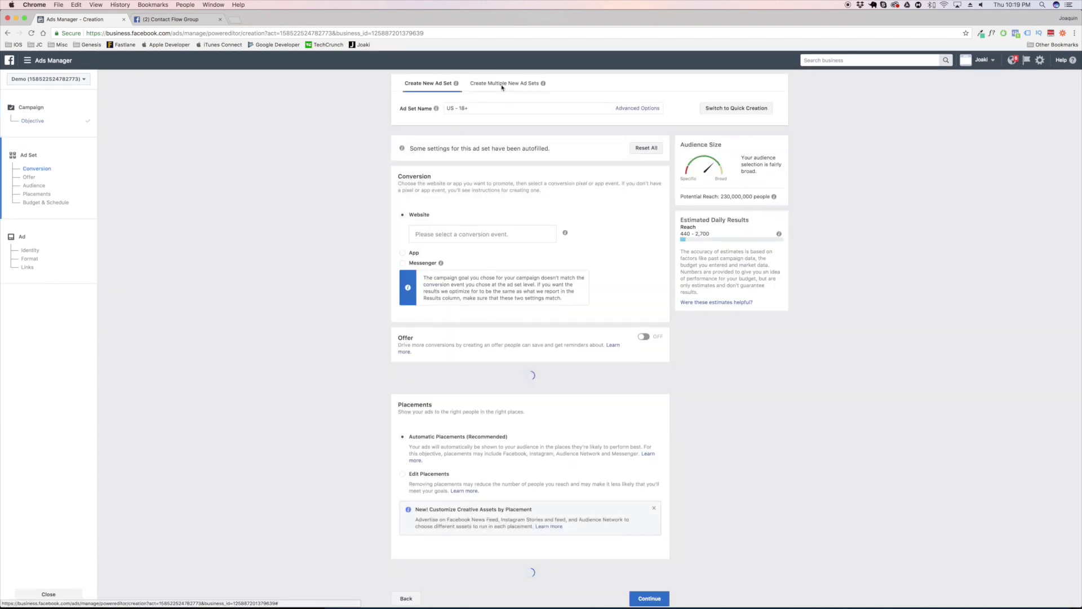
Accept the ad set's autofilled settings and set the ad to use an existing post
scroll(546, 376, "down", 10)
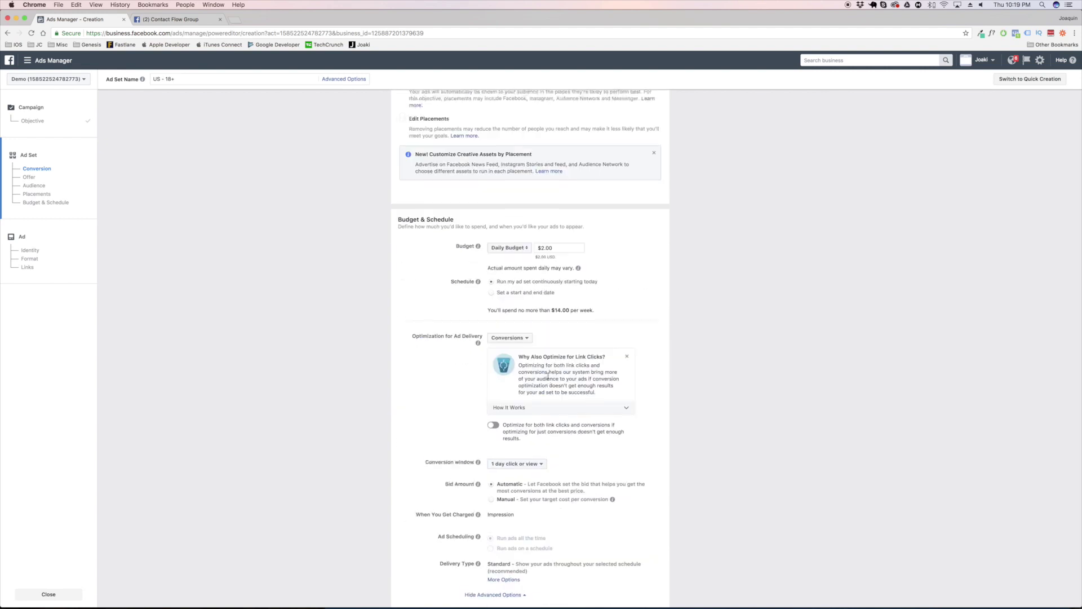
scroll(546, 376, "down", 5)
left_click(657, 595)
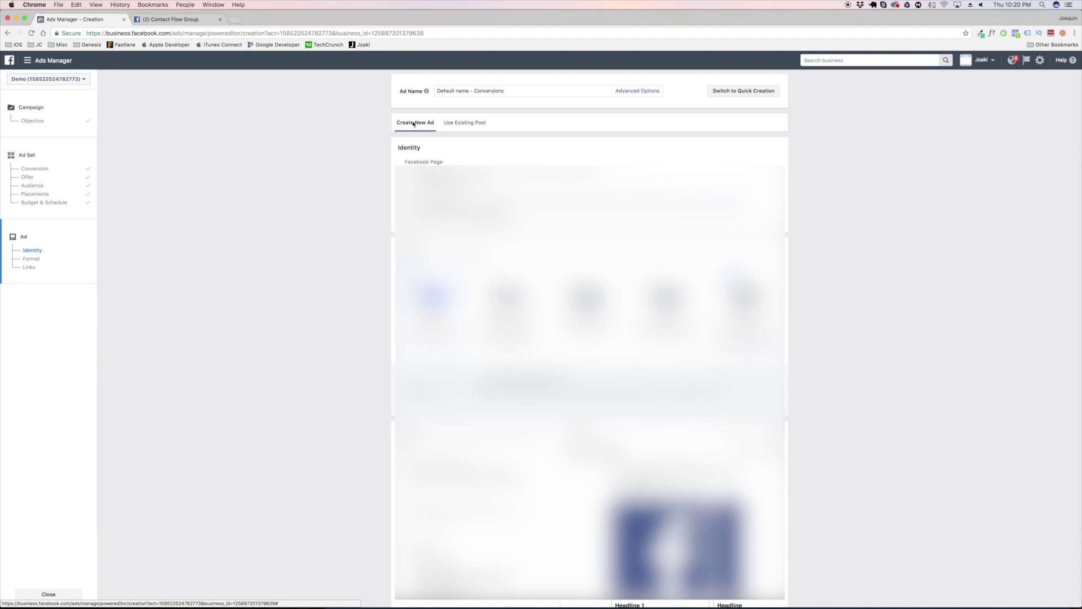
left_click(477, 127)
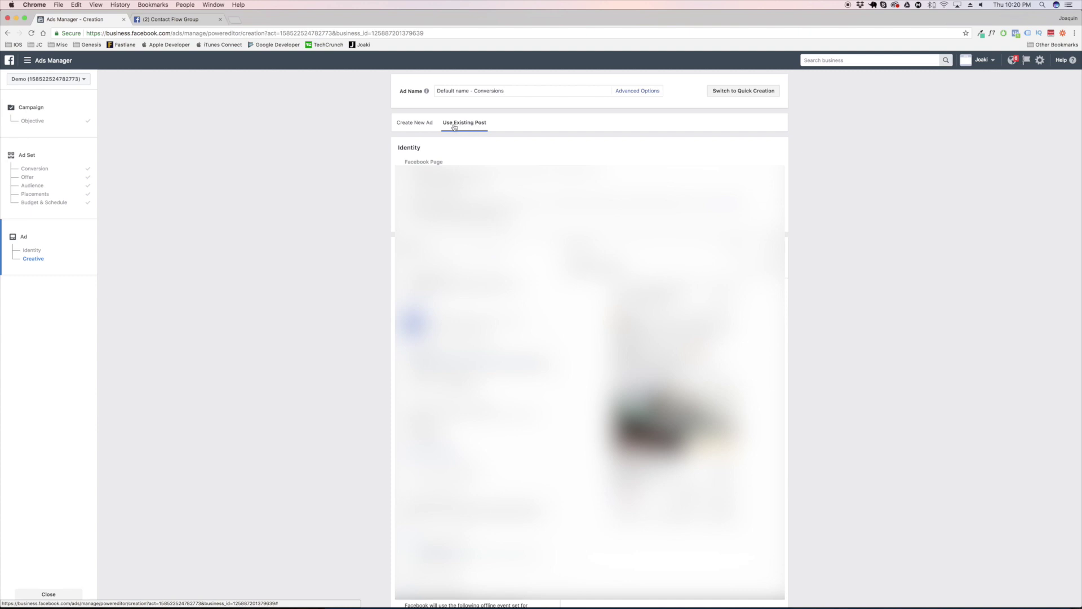
Open the ad creation page in a separate tab and bring up Page Posts from the full tool list
left_click(422, 124, "super")
left_click(63, 63)
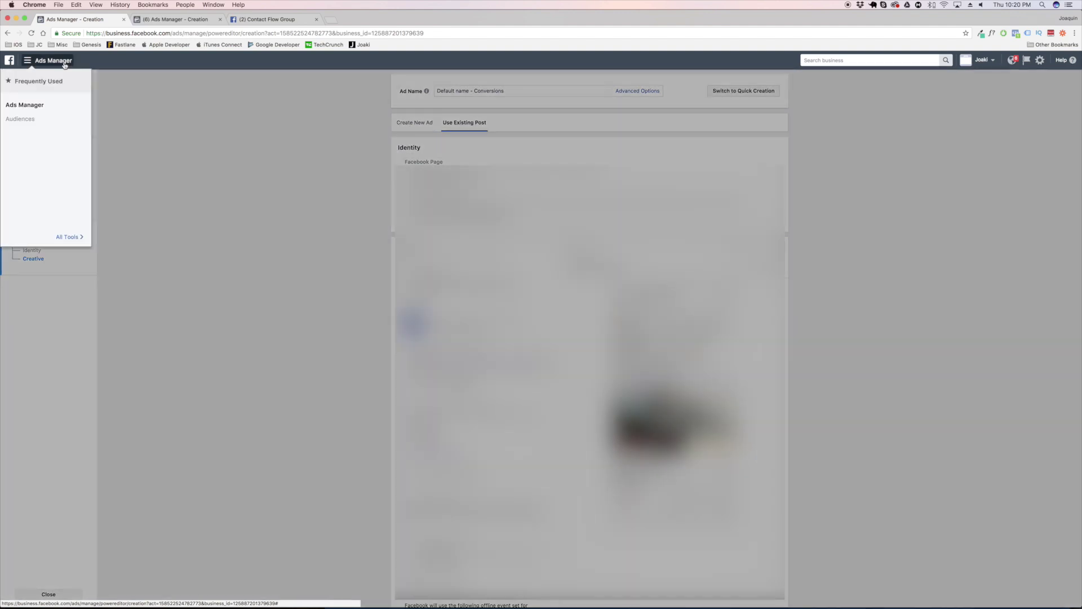
left_click(77, 244)
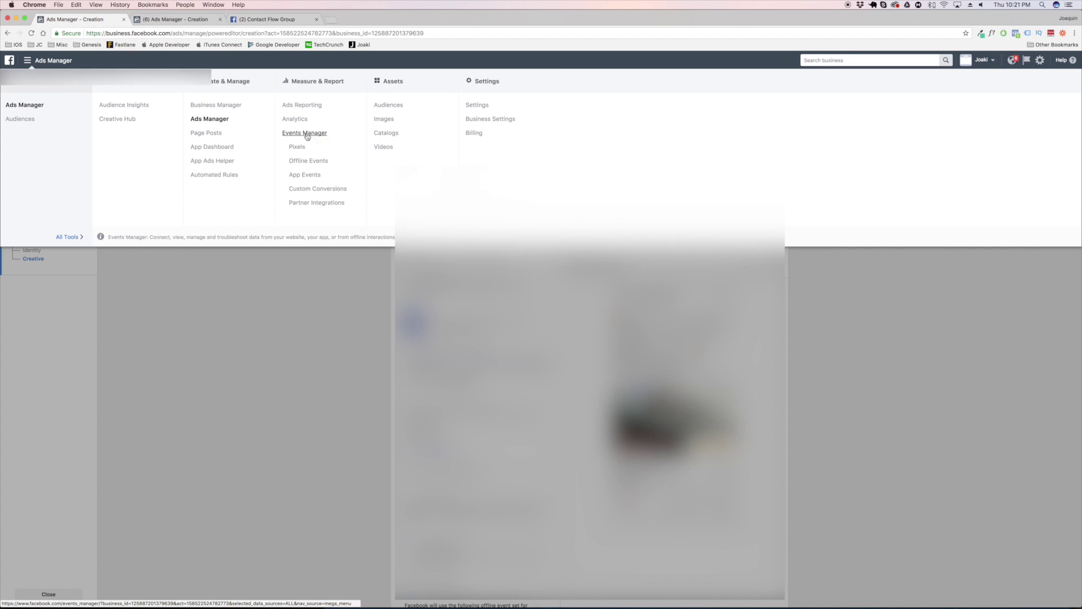
left_click(198, 133)
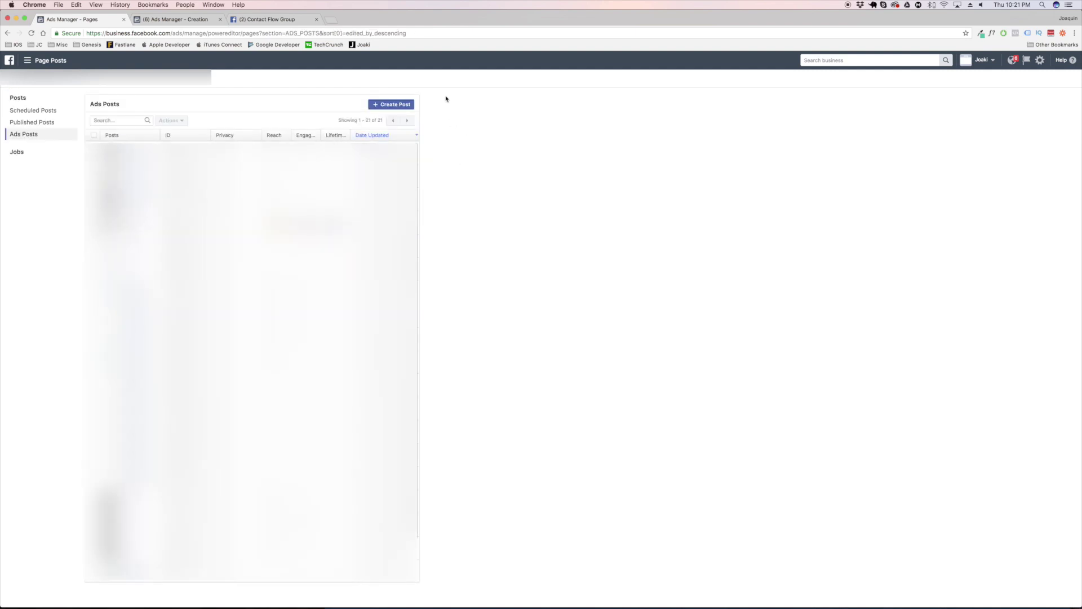
Examine the Carousel and Photo formats and the ad-only usage option for a new unpublished page post, leaving without creating it
left_click(404, 106)
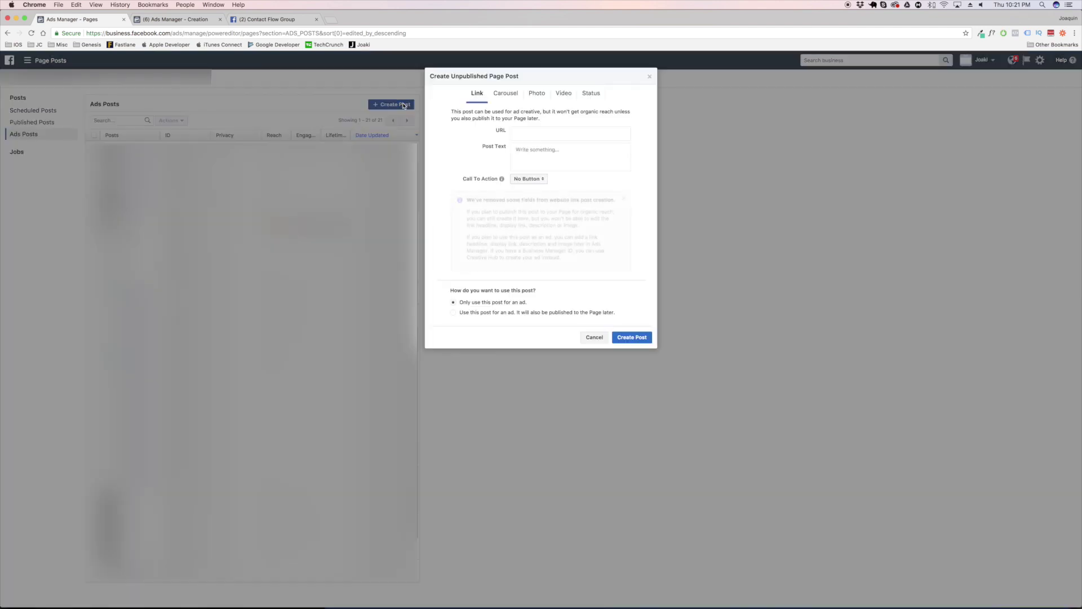
left_click(507, 100)
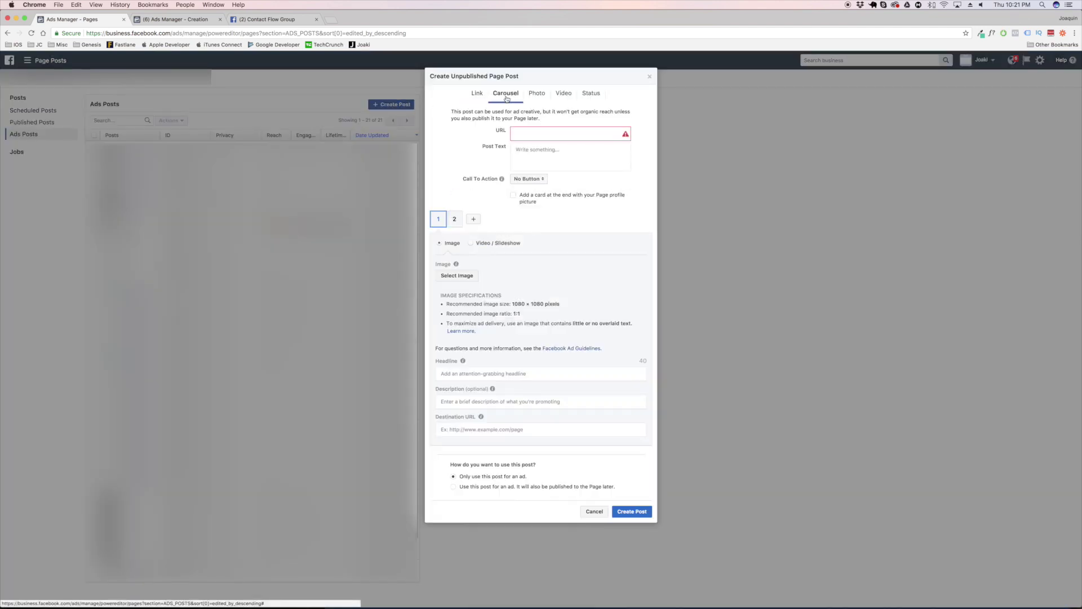
left_click(539, 99)
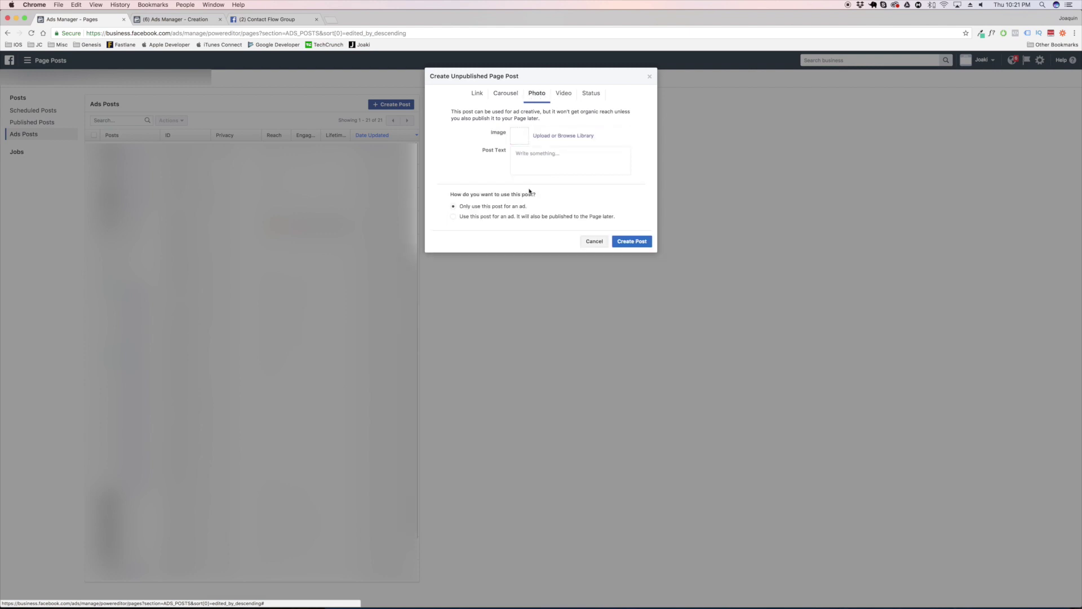
left_click_drag(450, 194, 539, 196)
left_click_drag(459, 206, 526, 209)
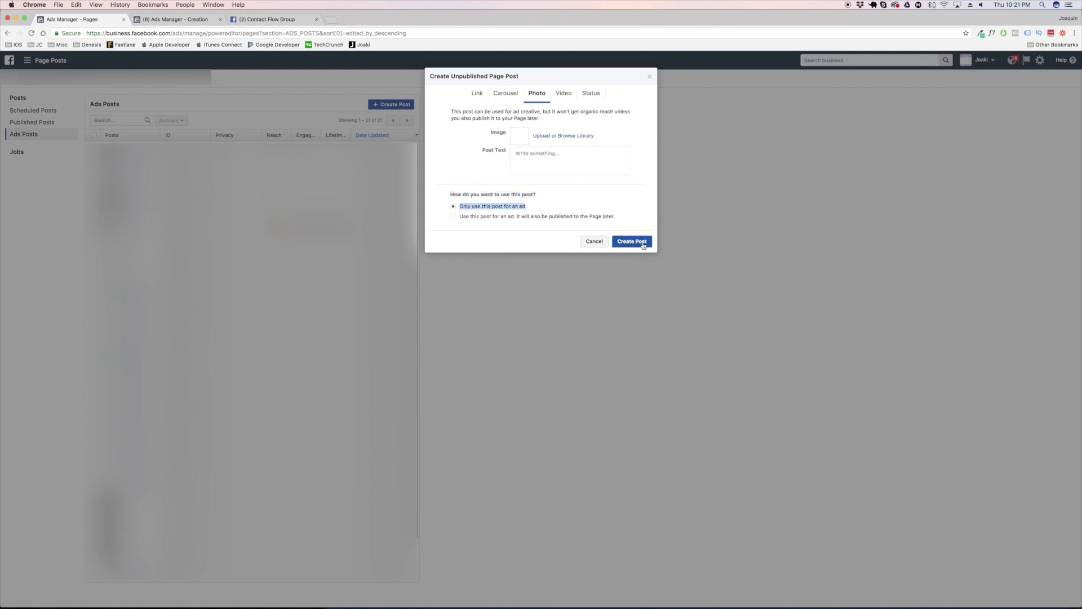
left_click(650, 77)
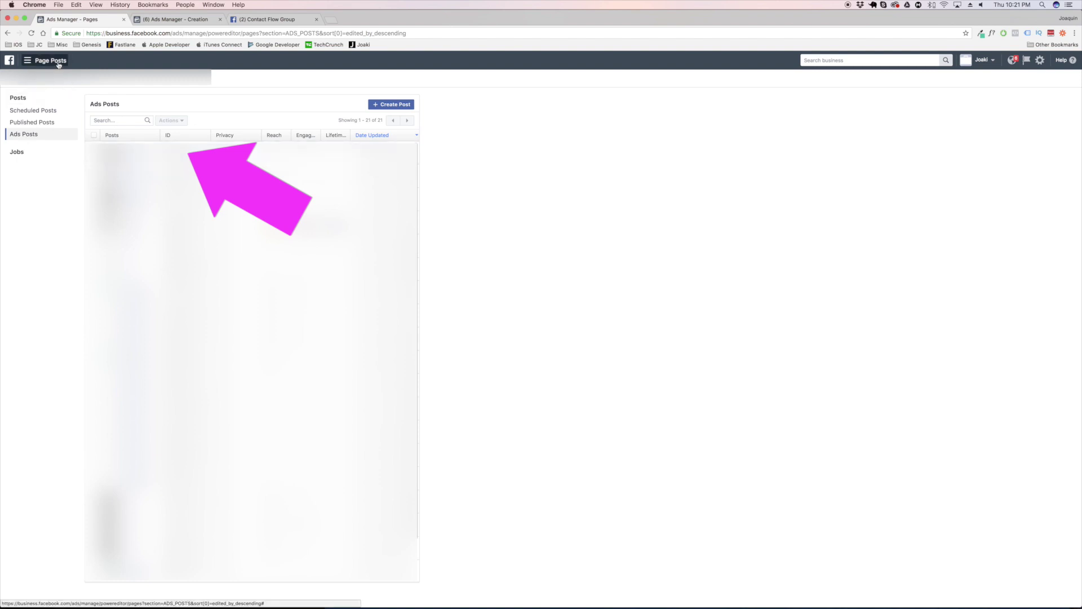
Return to Ads Manager and create a new campaign with the Conversions objective, continuing to its ad set
left_click(31, 61)
left_click(36, 105)
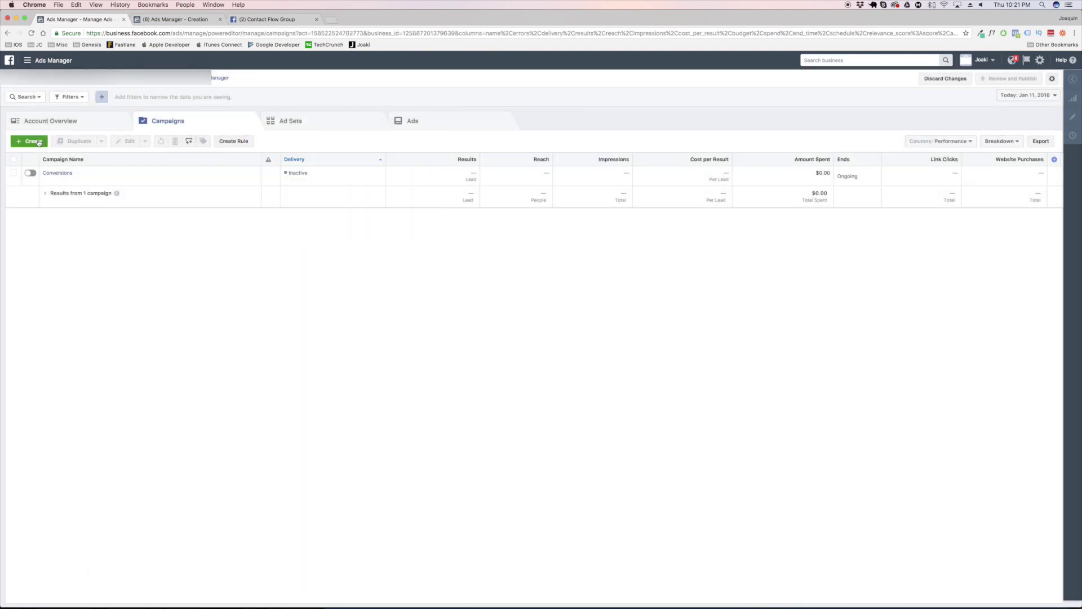
left_click(34, 141)
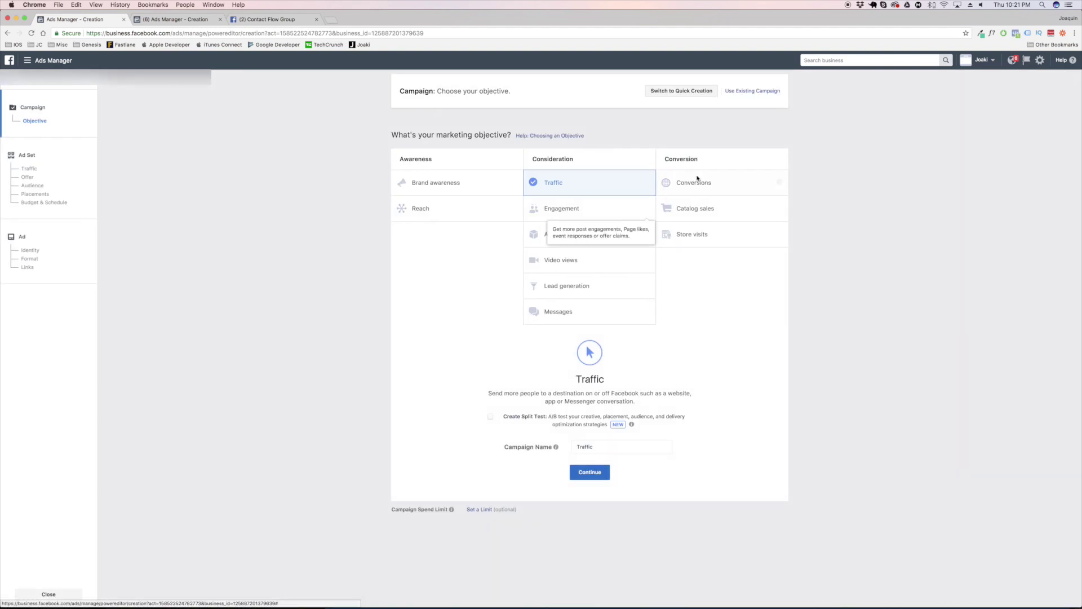
left_click(699, 180)
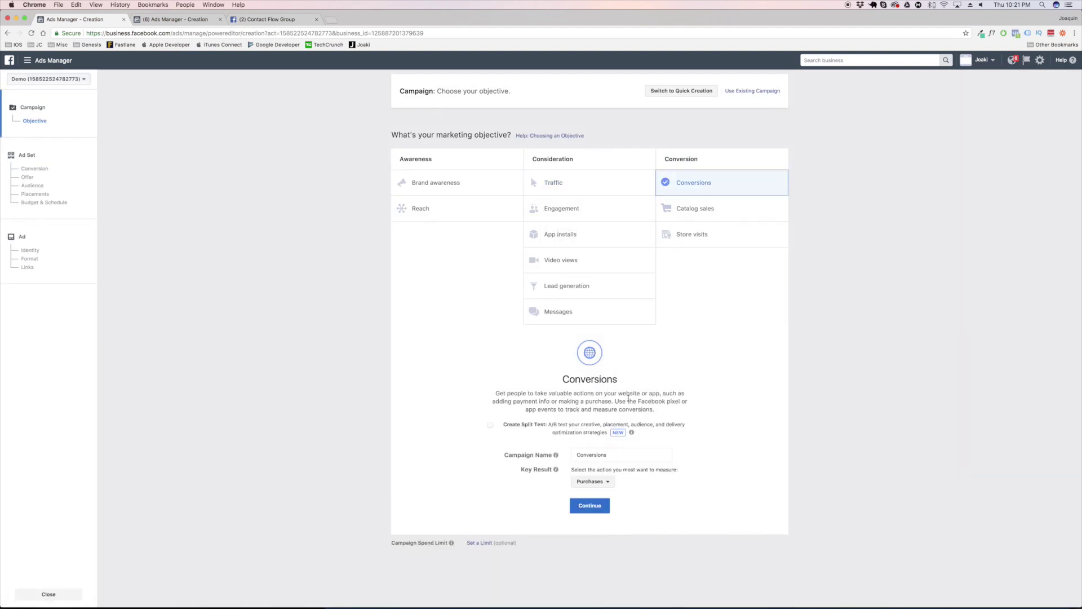
left_click(592, 510)
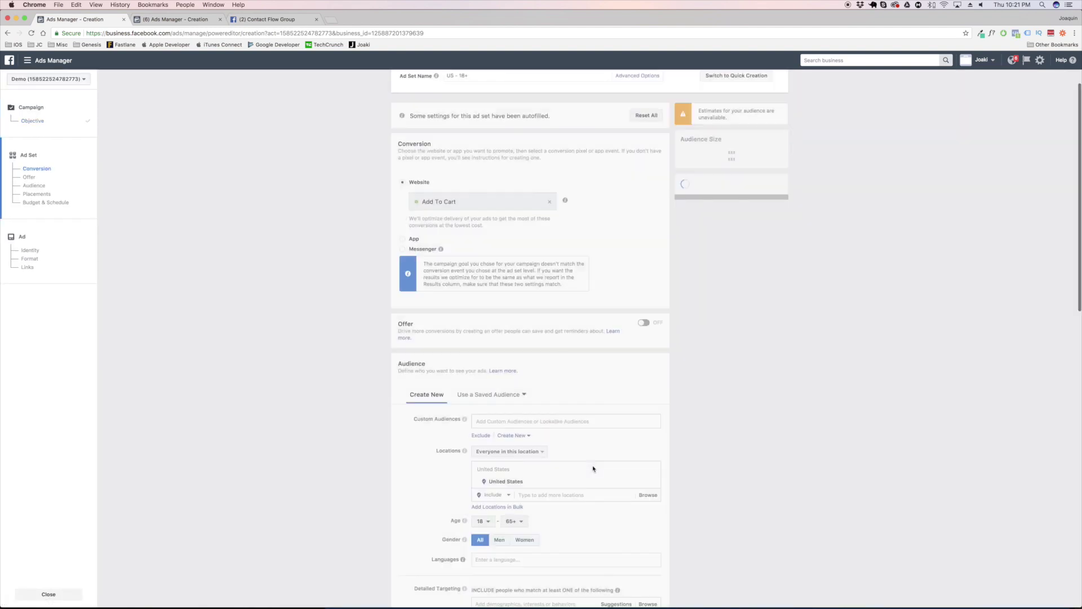
Keep the ad set's autofilled settings, set the ad to use an existing post, and open the post ID entry
scroll(593, 468, "down", 10)
scroll(593, 468, "down", 3)
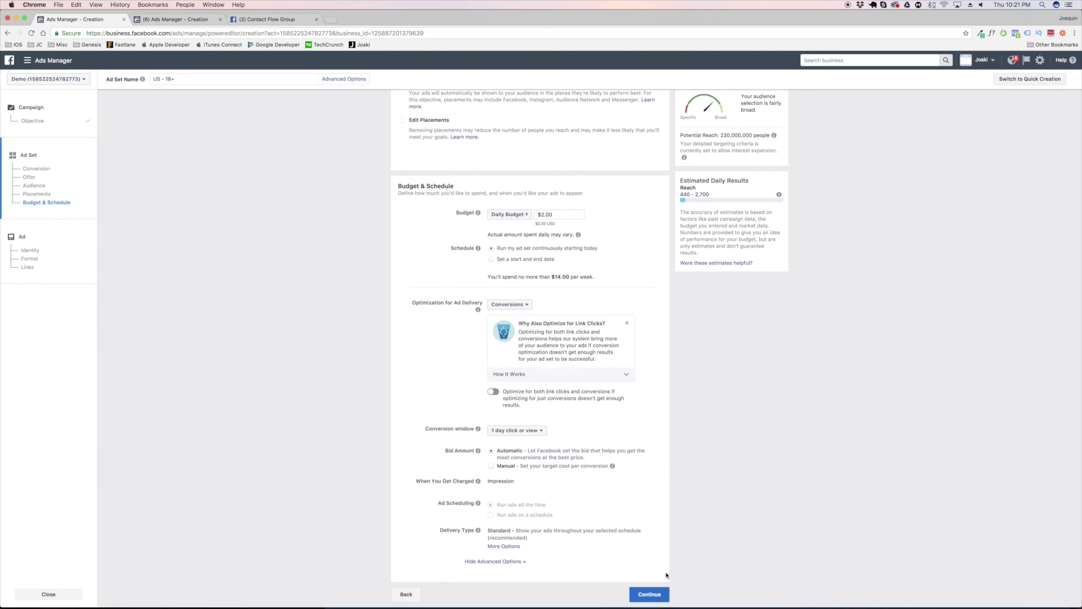
left_click(653, 592)
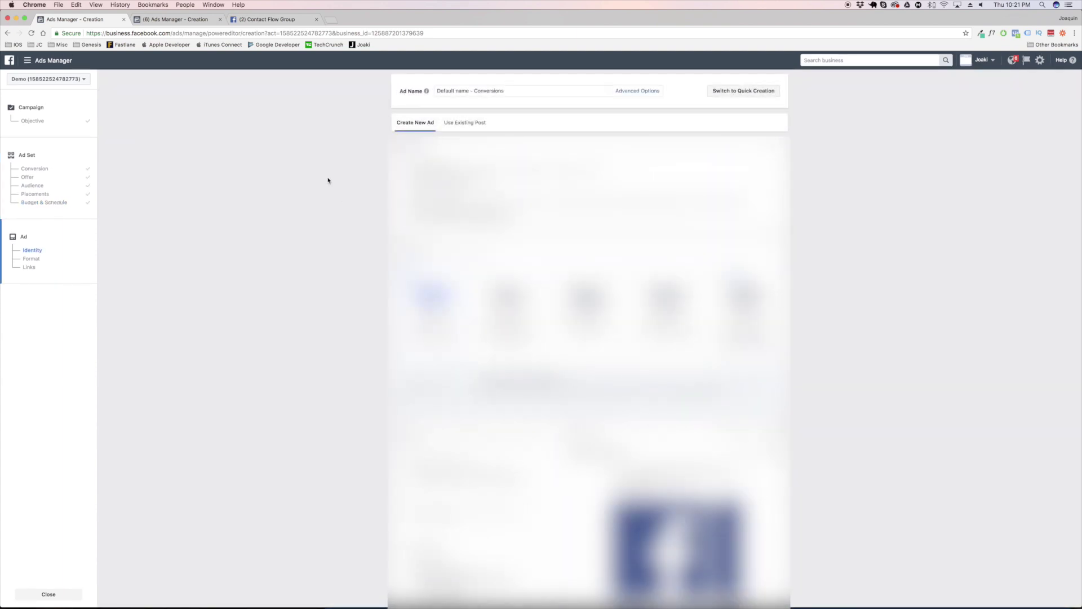
left_click(462, 125)
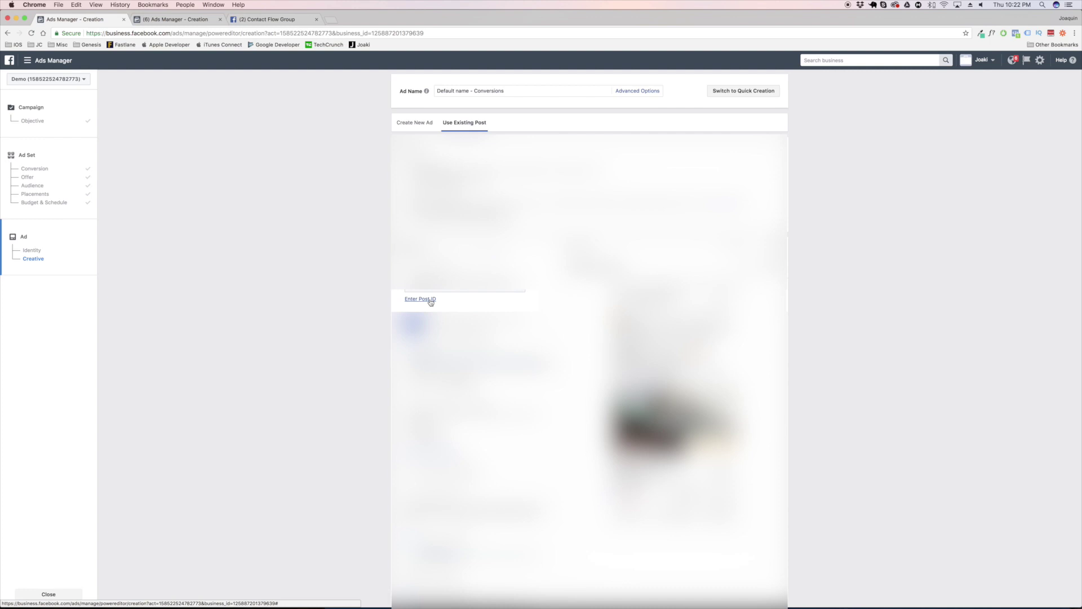
left_click(432, 301)
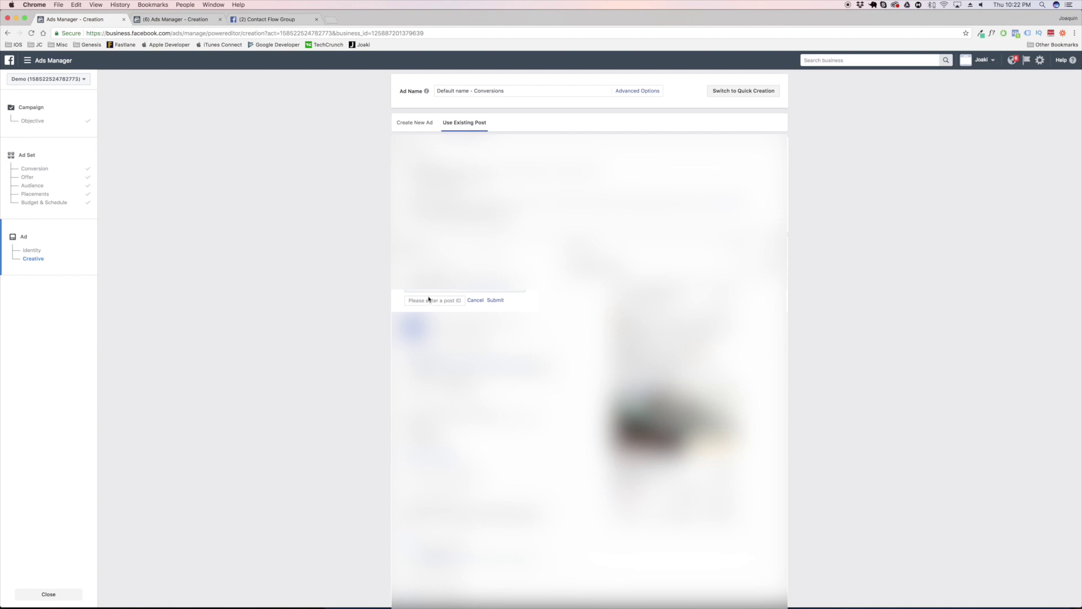
Switch to the Contact Flow Group, open the pinned Contact Flow 2018 post on its own page, and select the post ID in its URL
left_click(264, 20)
scroll(156, 121, "down", 2)
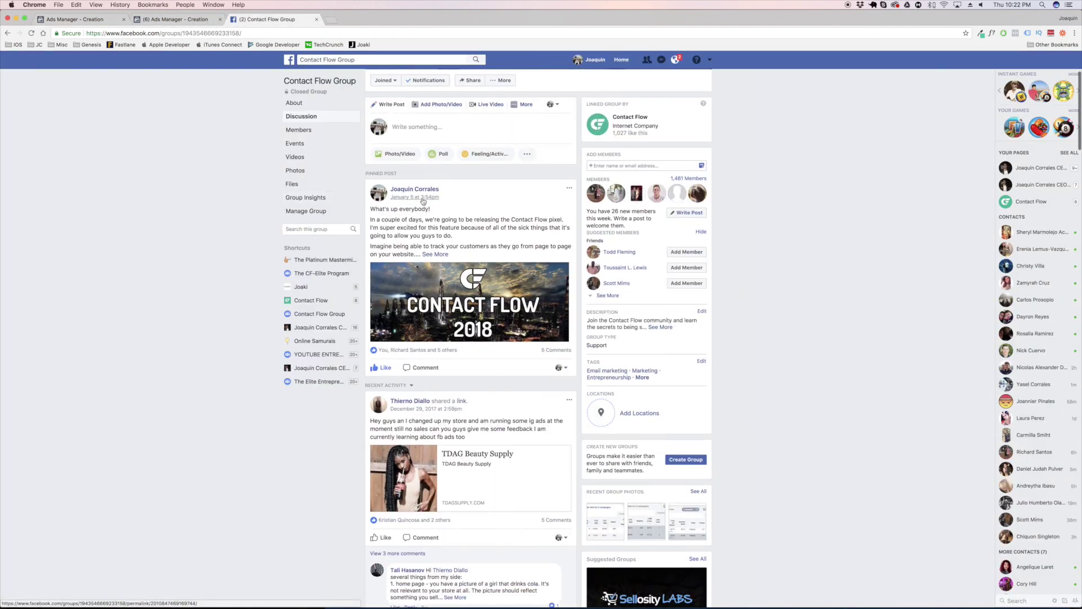
scroll(422, 299, "up", 5)
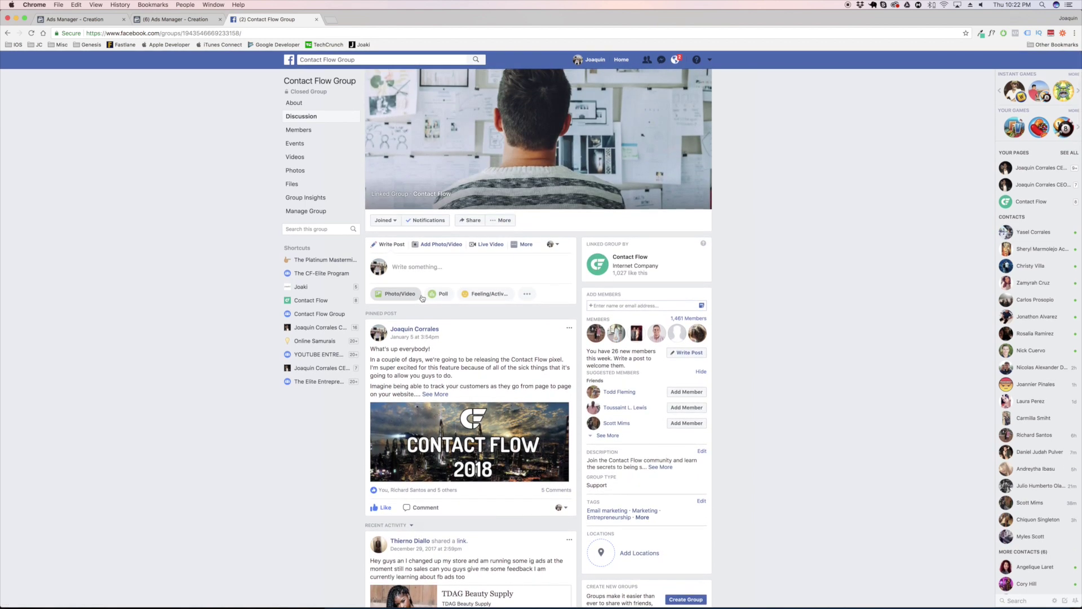
left_click(418, 339)
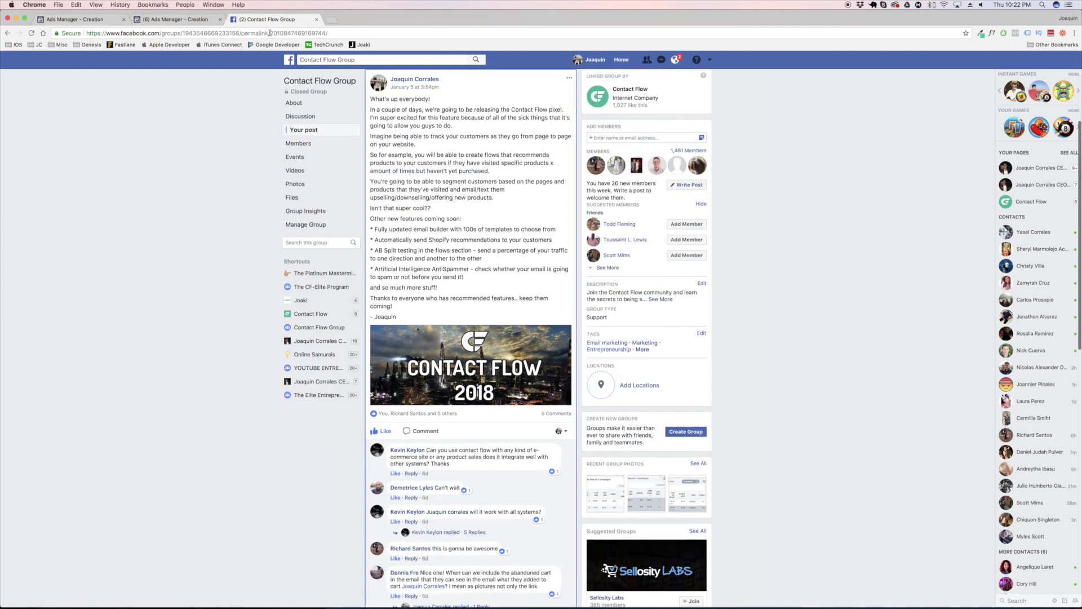
left_click_drag(270, 33, 324, 34)
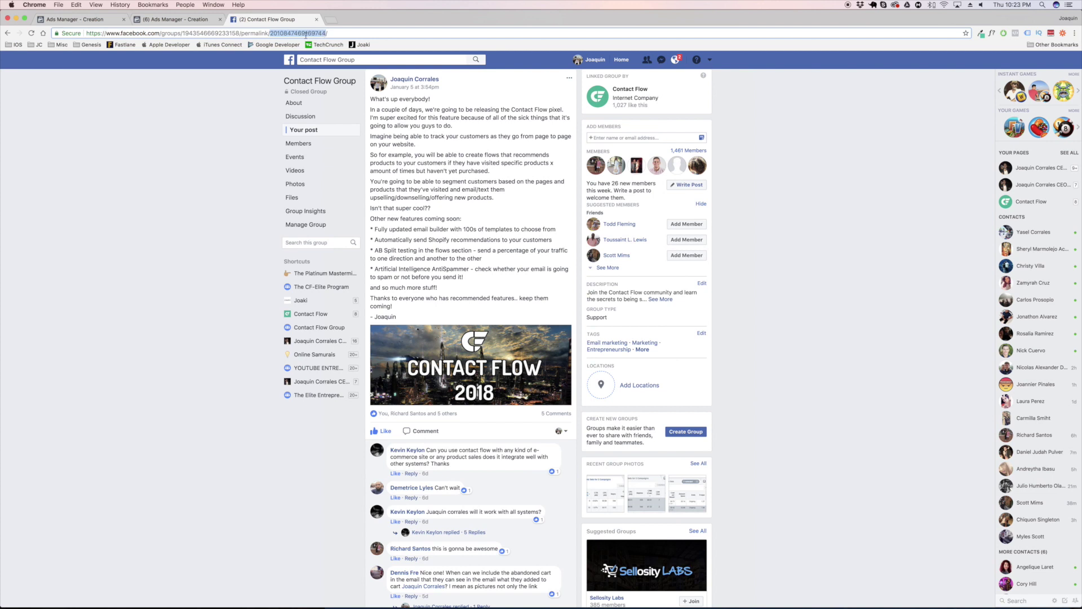
Back in Ads Manager, examine the option to create a new ad and the Page Posts tool entry, returning the ad to using an existing post
left_click(93, 21)
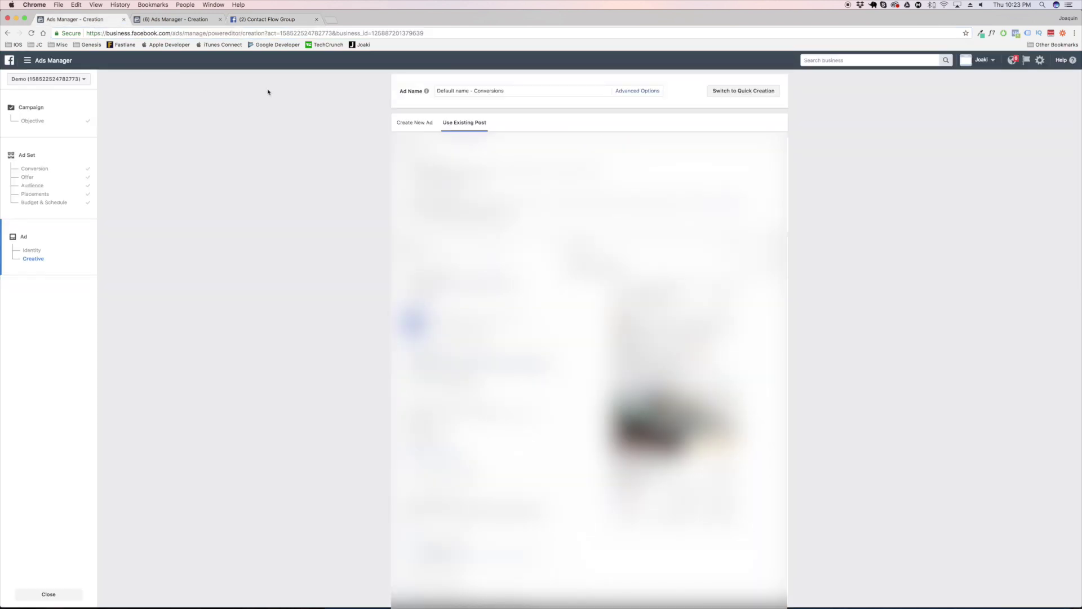
left_click(408, 124)
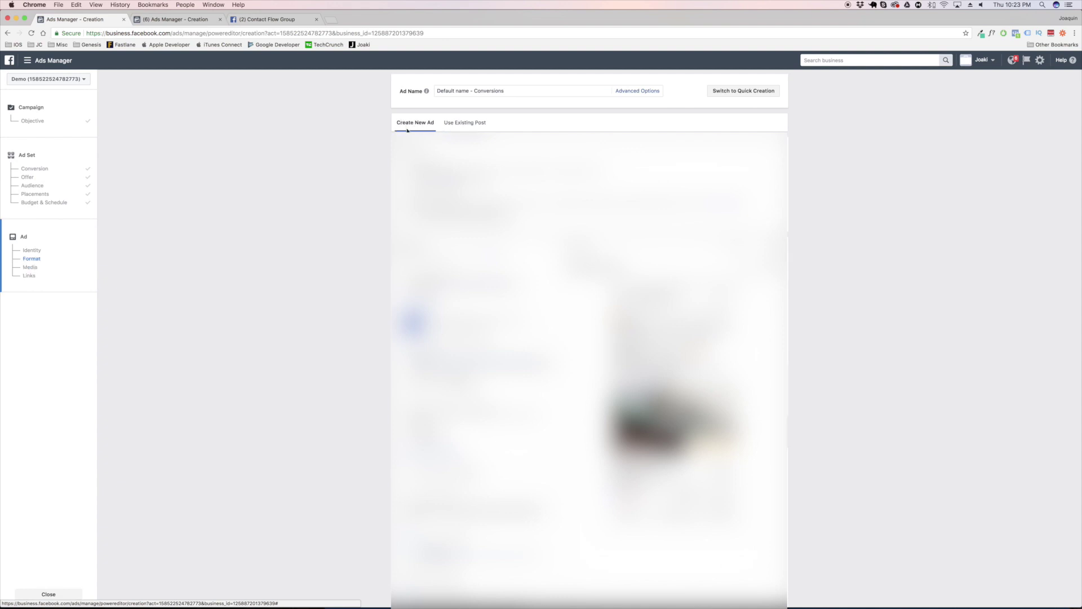
left_click(59, 63)
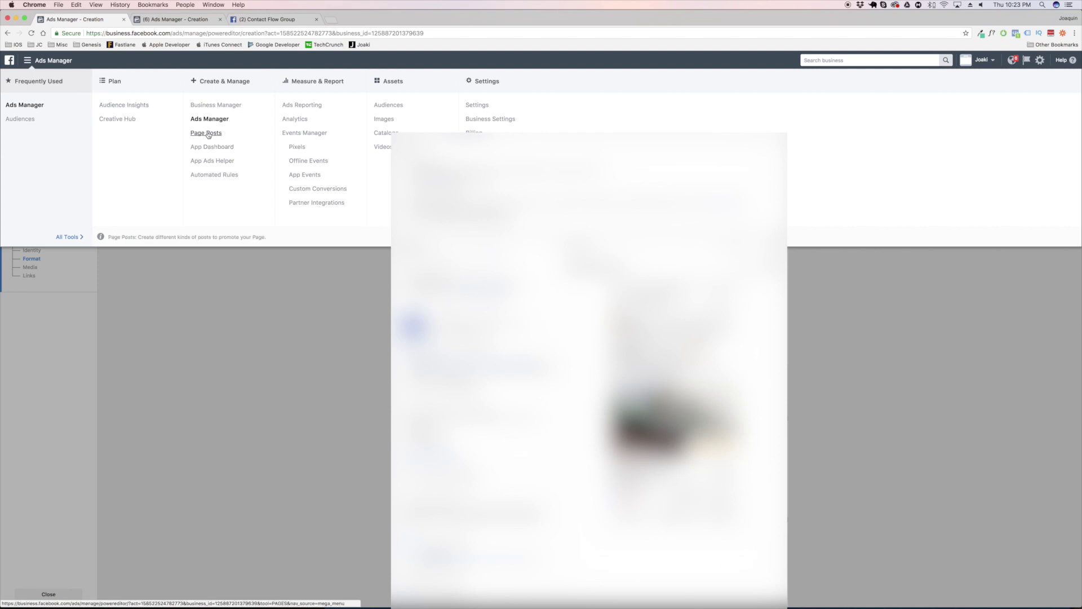
left_click(237, 266)
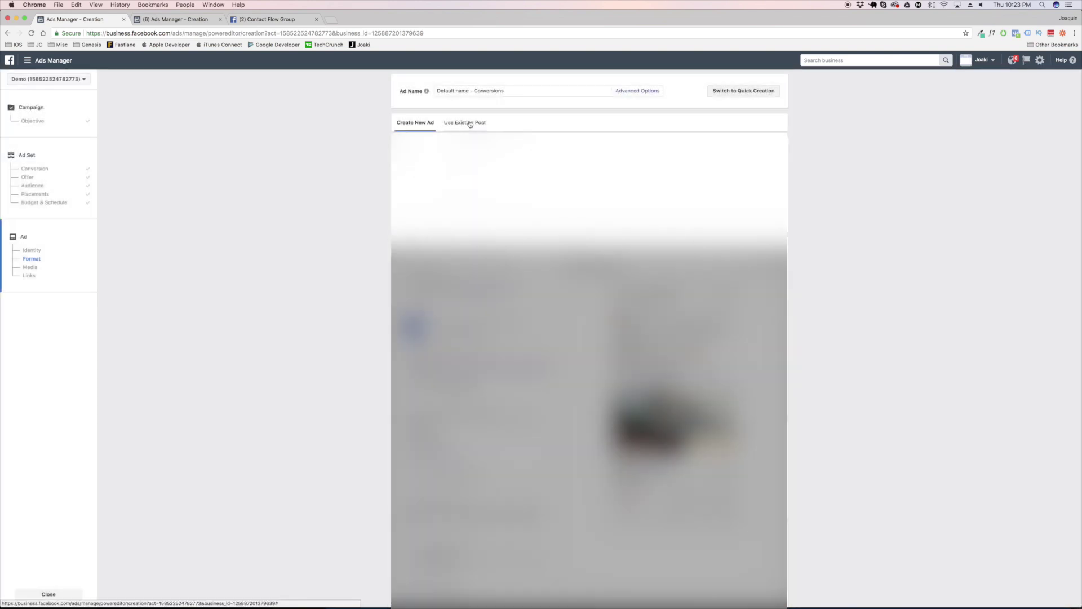
left_click(472, 124)
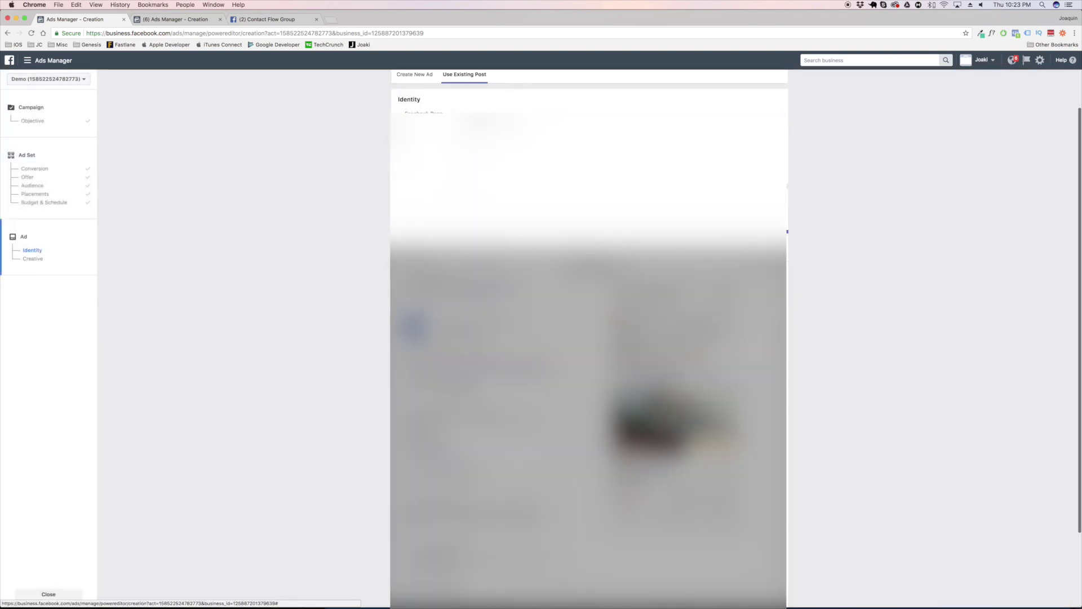